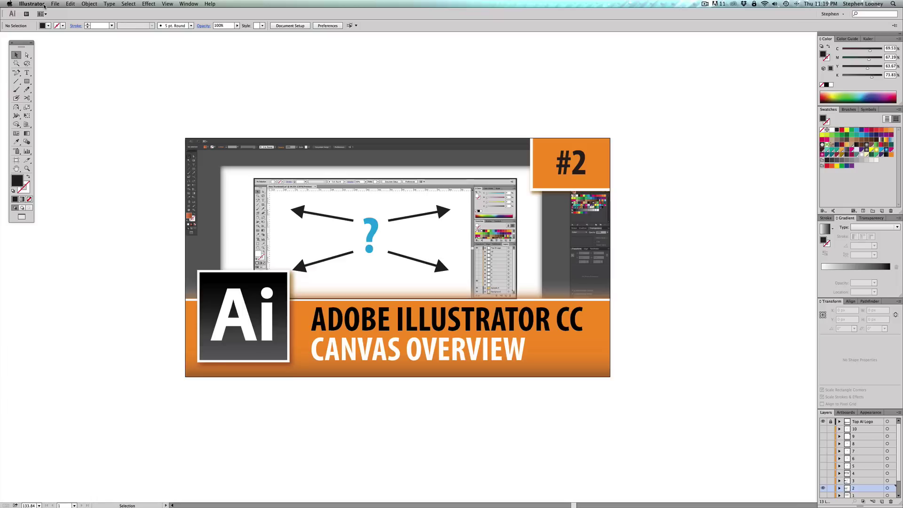
left_click(54, 4)
left_click(70, 4)
left_click_drag(21, 46, 11, 35)
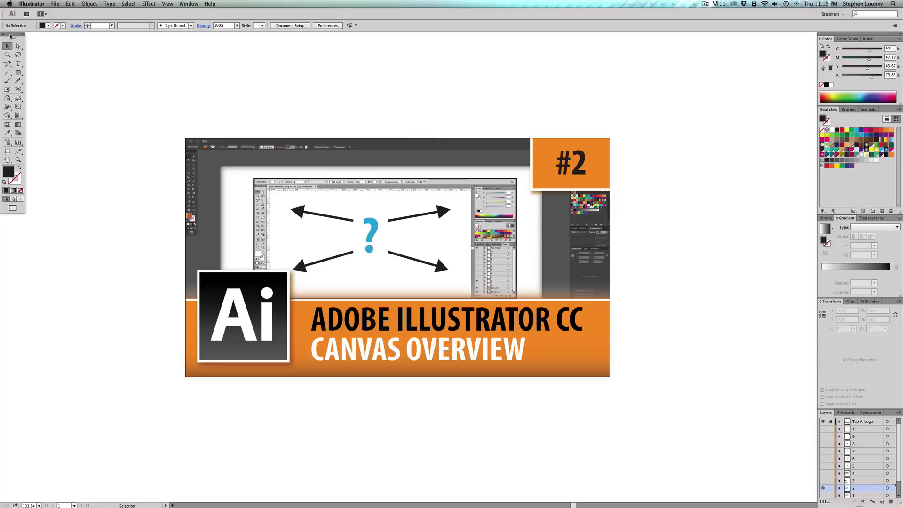
left_click_drag(9, 38, 18, 45)
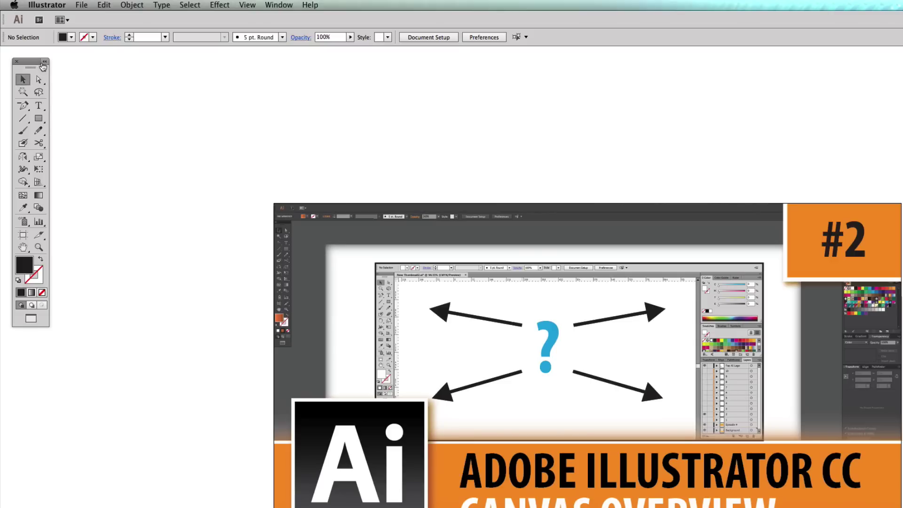
left_click(43, 63)
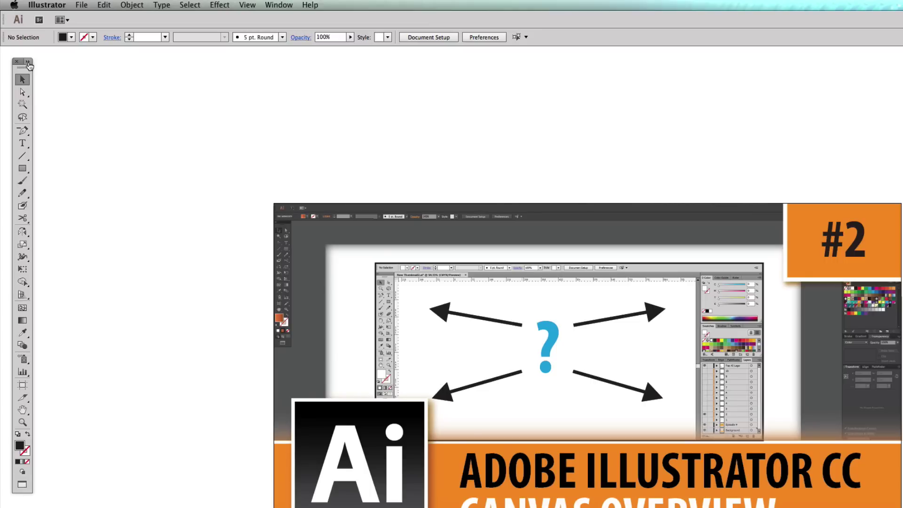
left_click(28, 62)
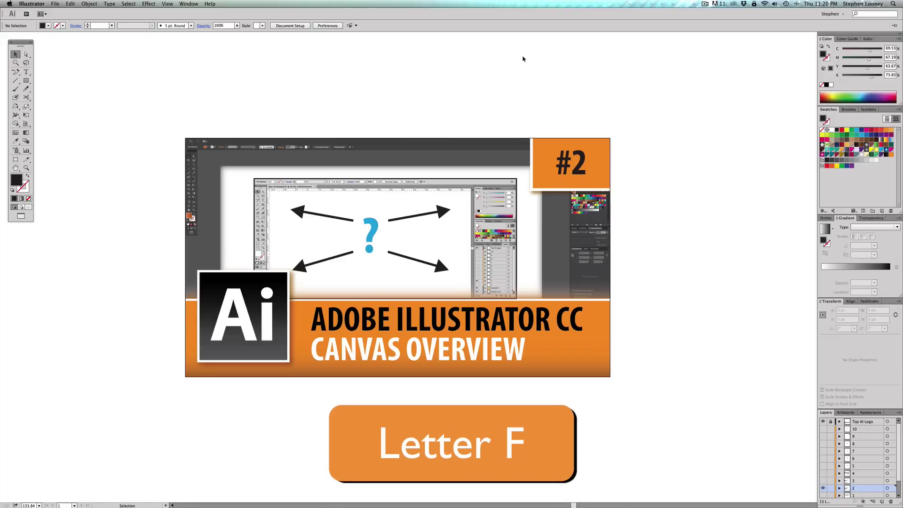
key("f")
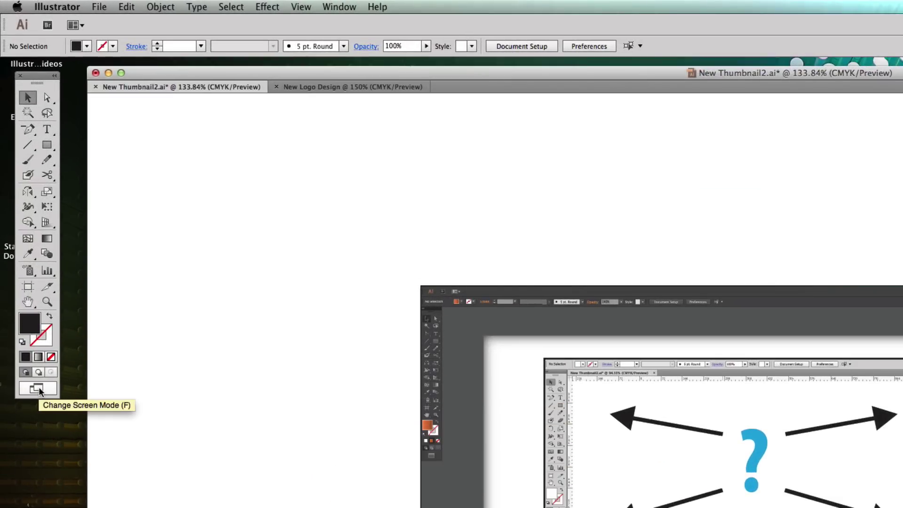
left_click(38, 387)
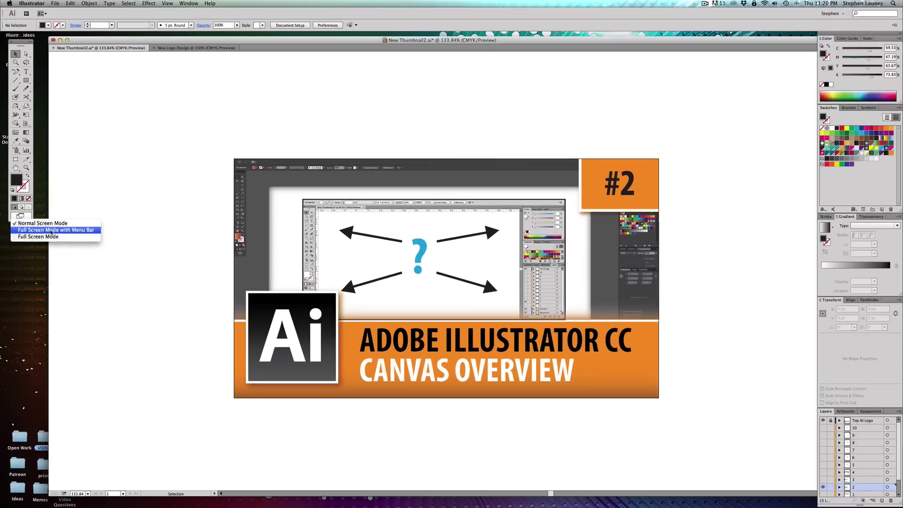
left_click(45, 235)
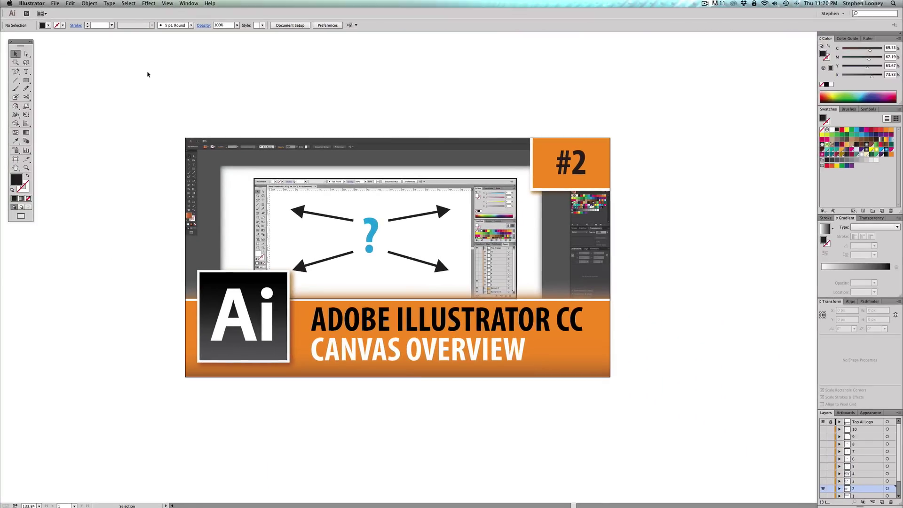
left_click(21, 216)
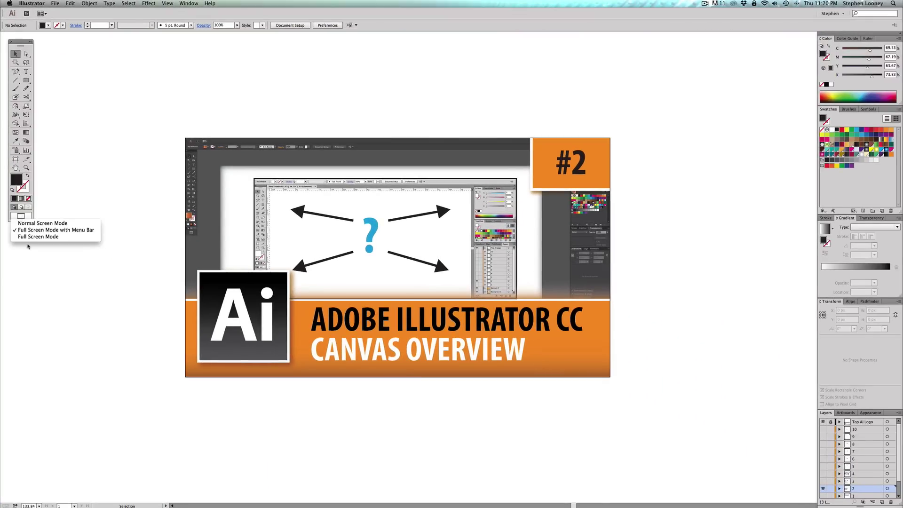
left_click(34, 237)
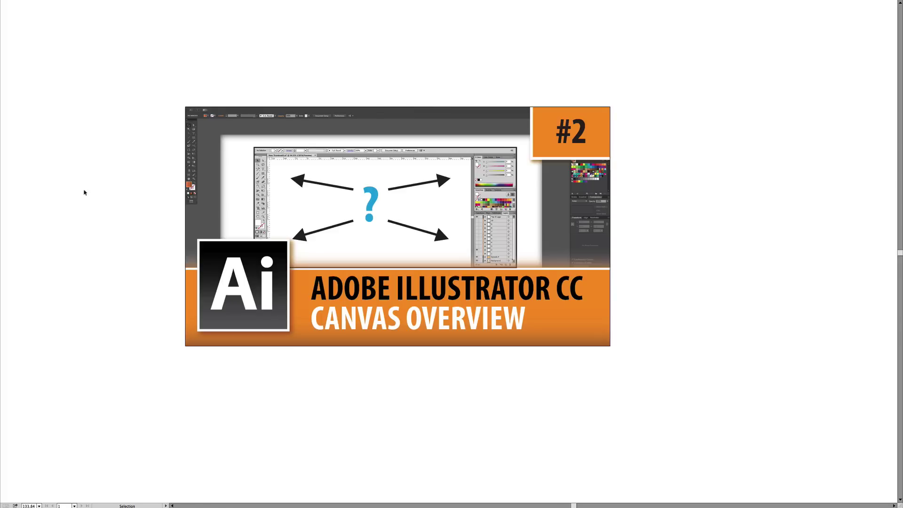
key("Escape")
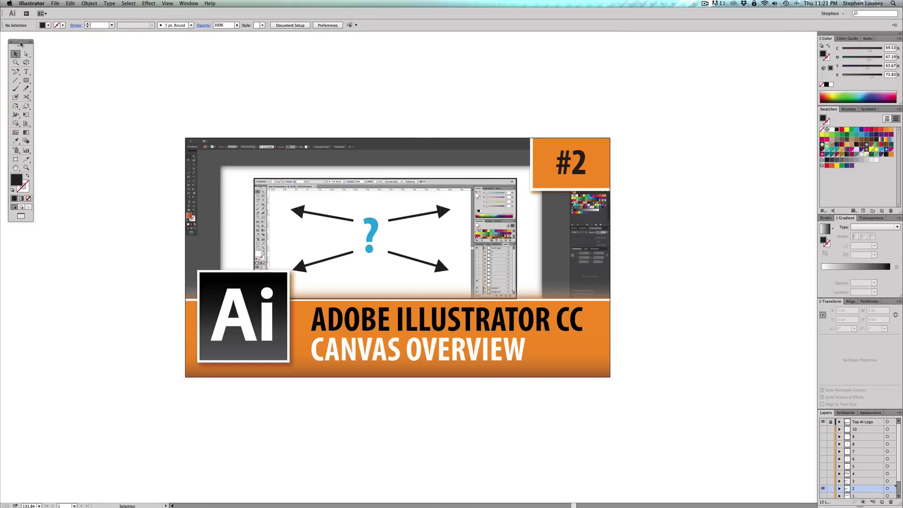
Show the rulers and drag a horizontal guide above the artwork.
left_click_drag(19, 43, 23, 43)
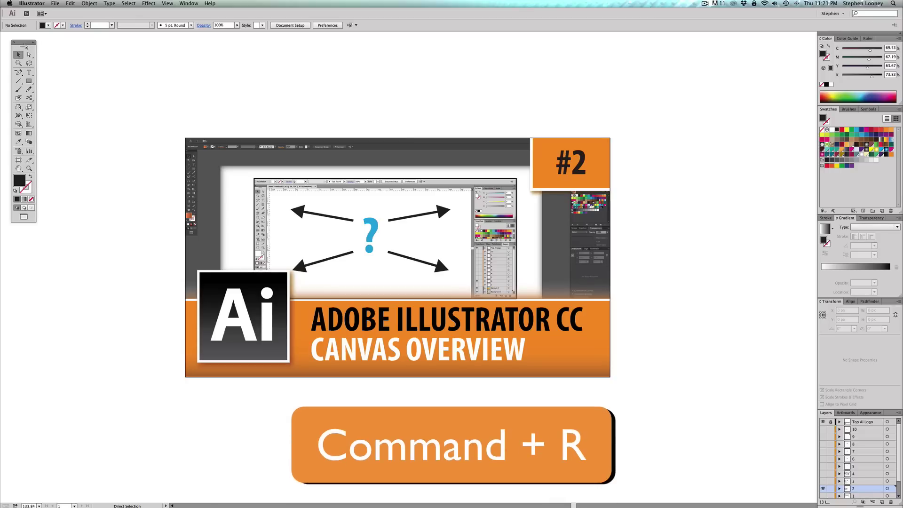
key("super+r")
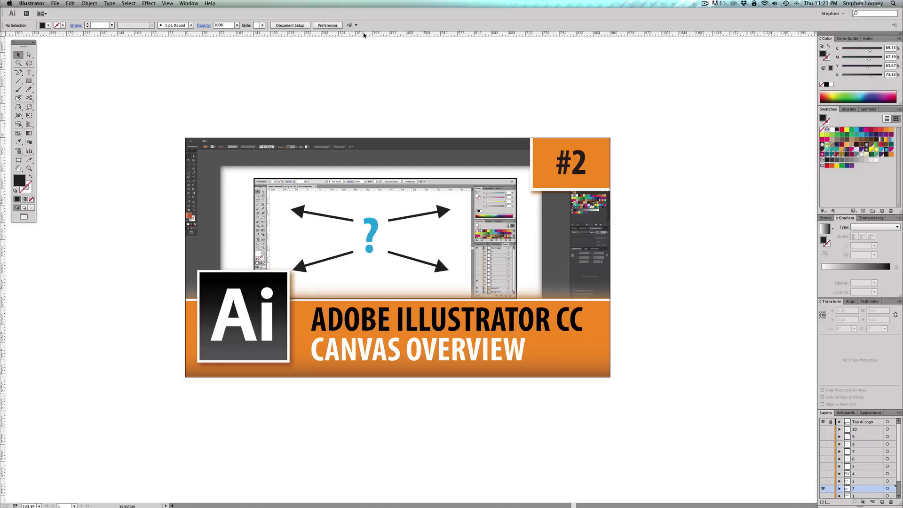
left_click_drag(364, 35, 365, 111)
Toggle guide visibility with Cmd+; and check the guide options under View.
key("super+semicolon")
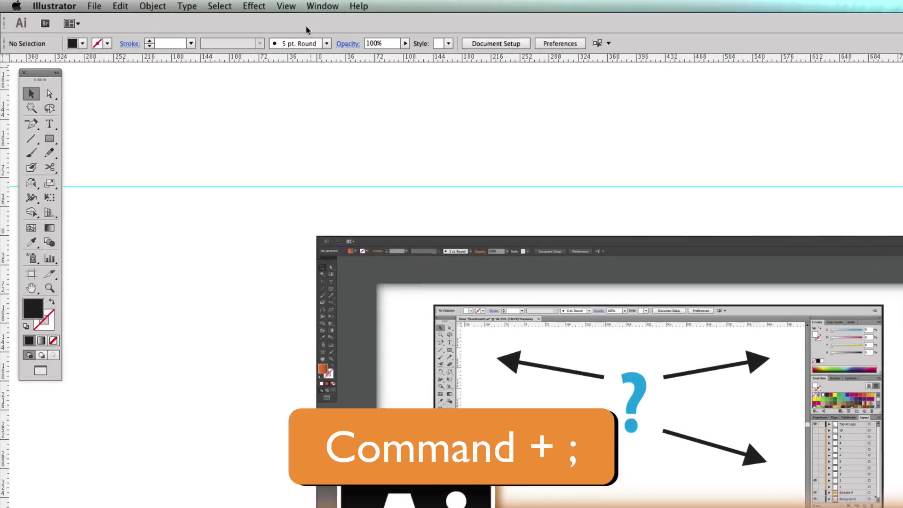
left_click(172, 3)
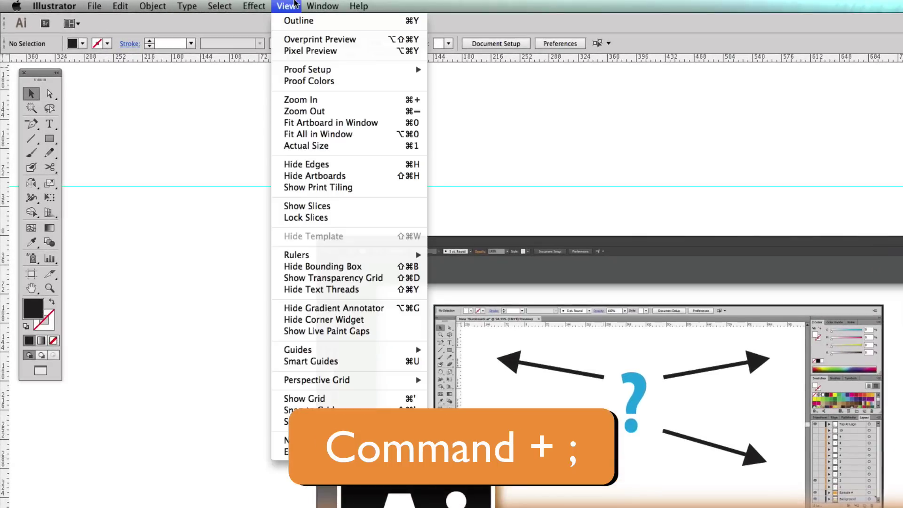
mouse_move(174, 205)
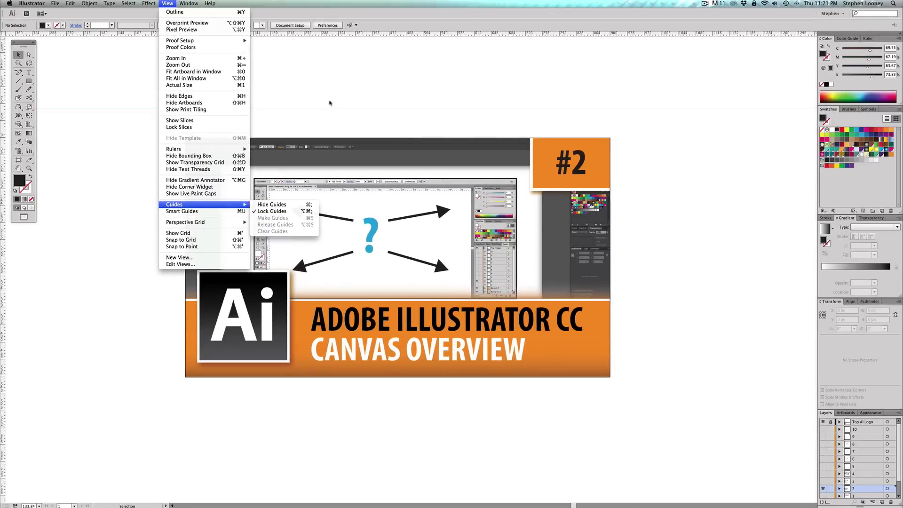
left_click(330, 98)
key("a")
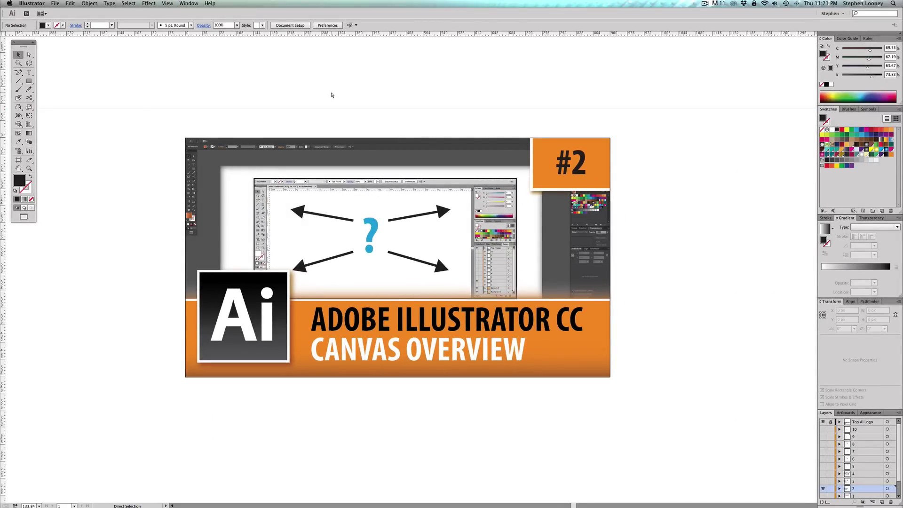
key("v")
Drag a vertical guide from the left ruler to the left of the artwork.
left_click_drag(2, 233, 147, 228)
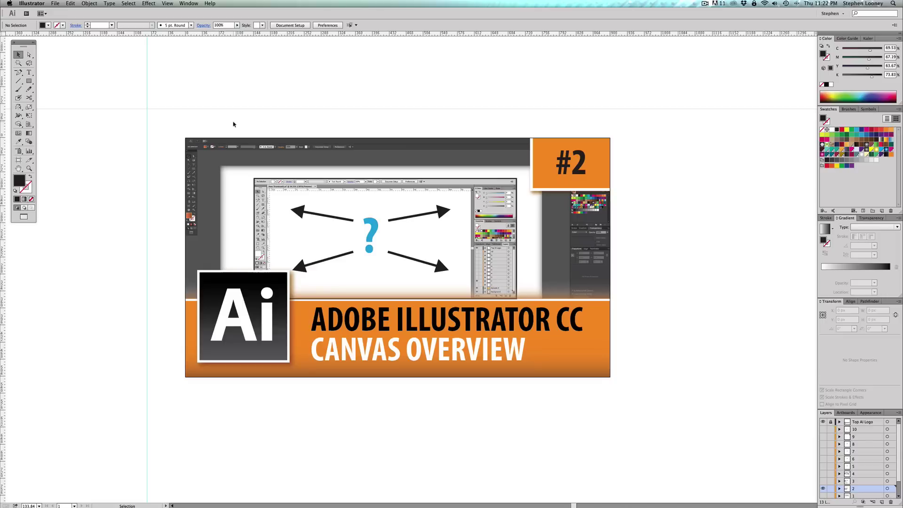
key("a")
key("v")
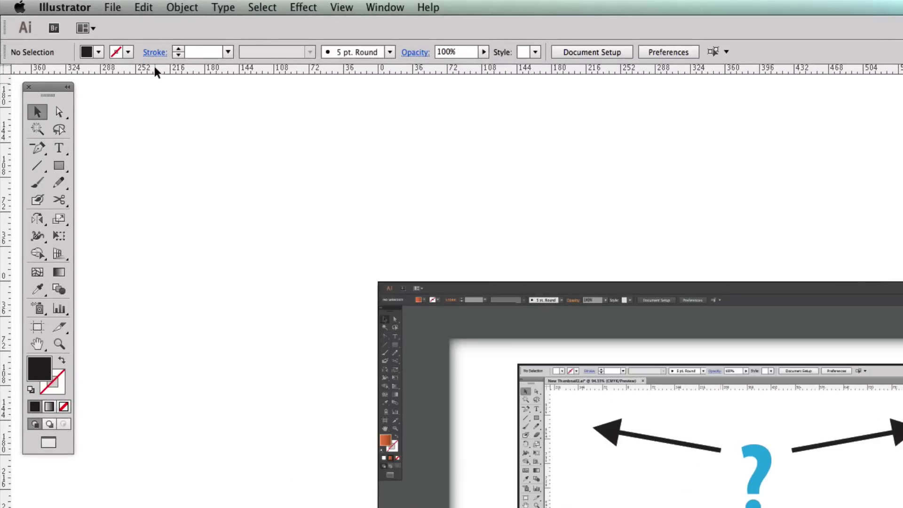
Check the General units in Units preferences, leaving them at Inches.
left_click(66, 7)
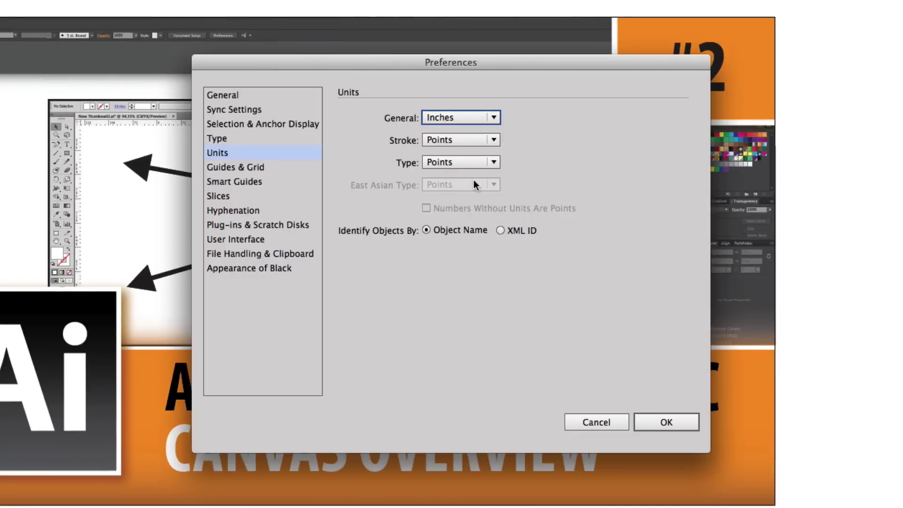
left_click(456, 122)
left_click(456, 122)
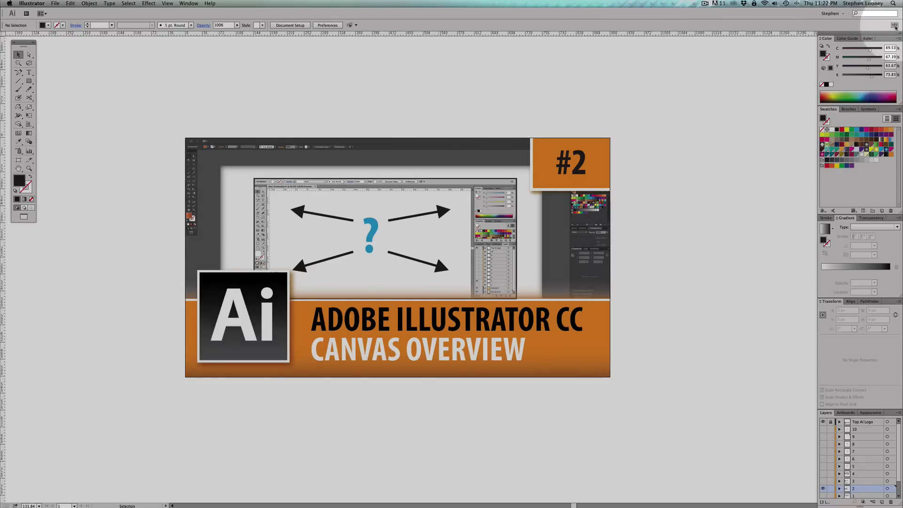
Dock the control bar at the bottom, back at the top, and select the upper-left arrow group.
left_click(895, 26)
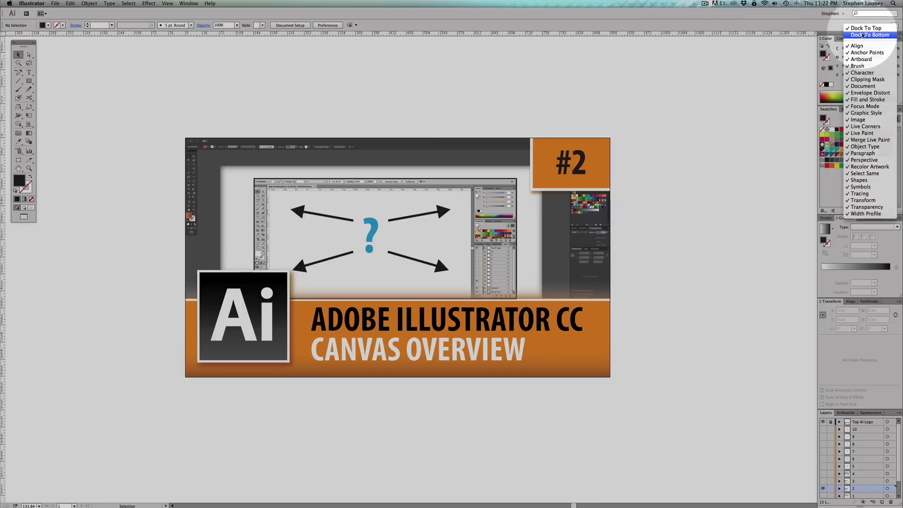
left_click(863, 35)
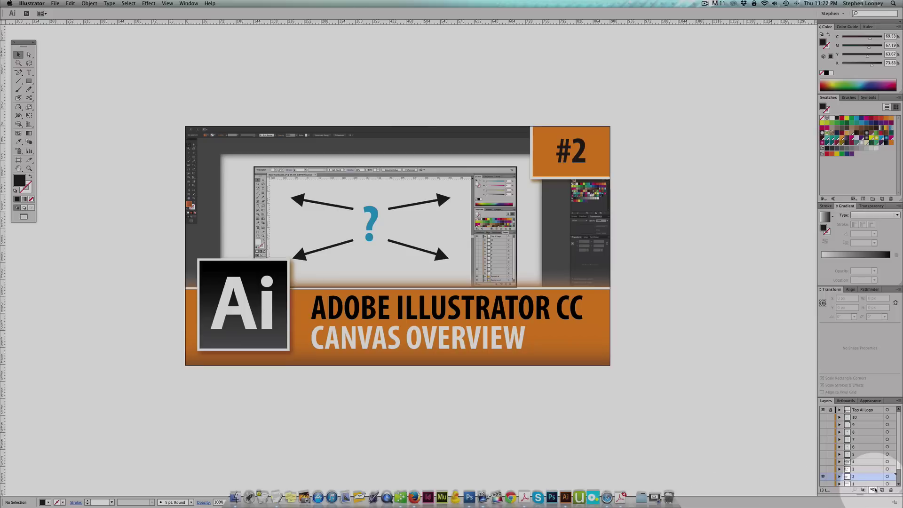
left_click(894, 502)
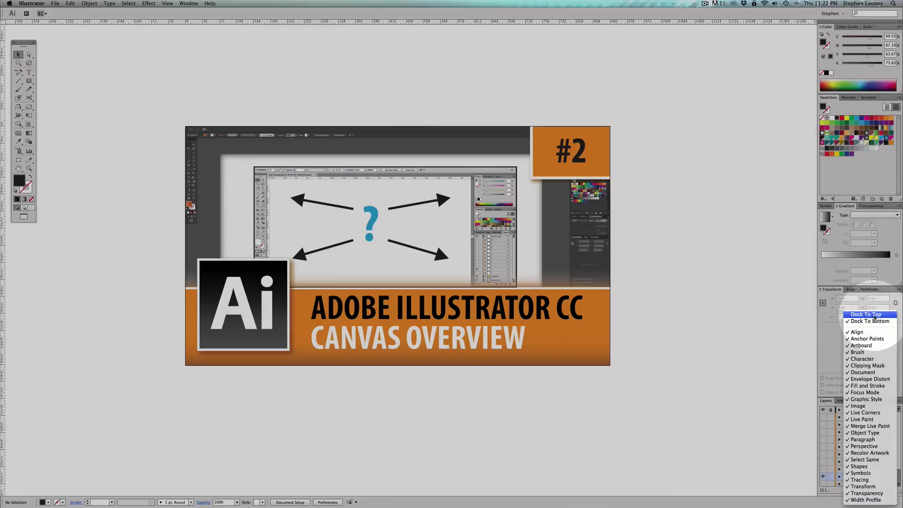
left_click(874, 317)
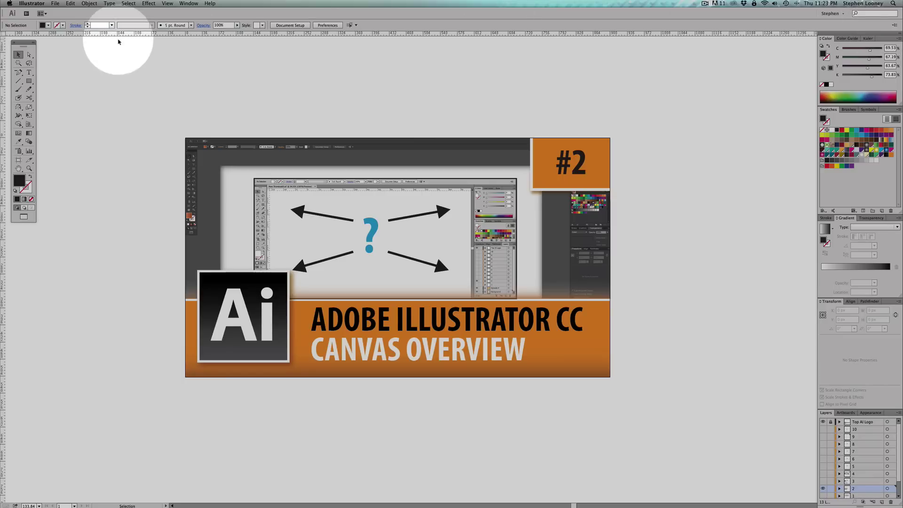
left_click(299, 214)
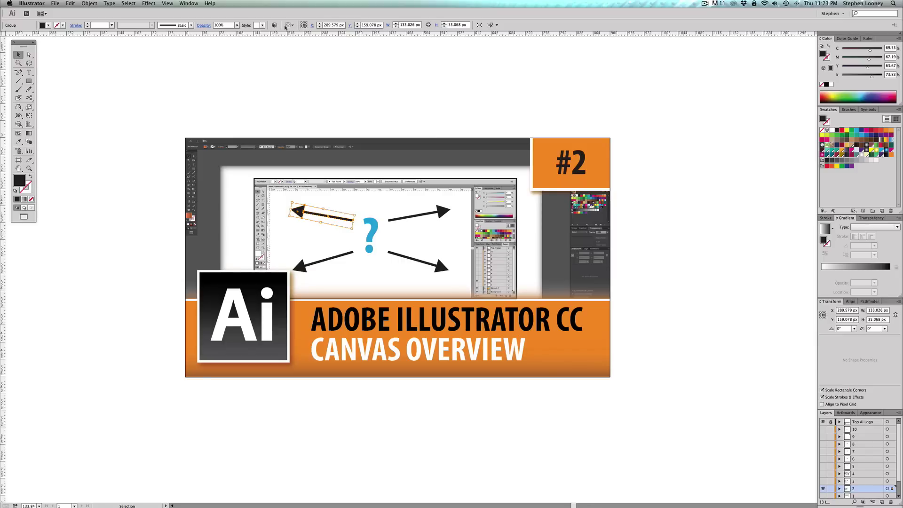
Set the reference point to centre so the arrow group's X reads 356.092 px.
left_click(274, 25)
key("Escape")
left_click(304, 25)
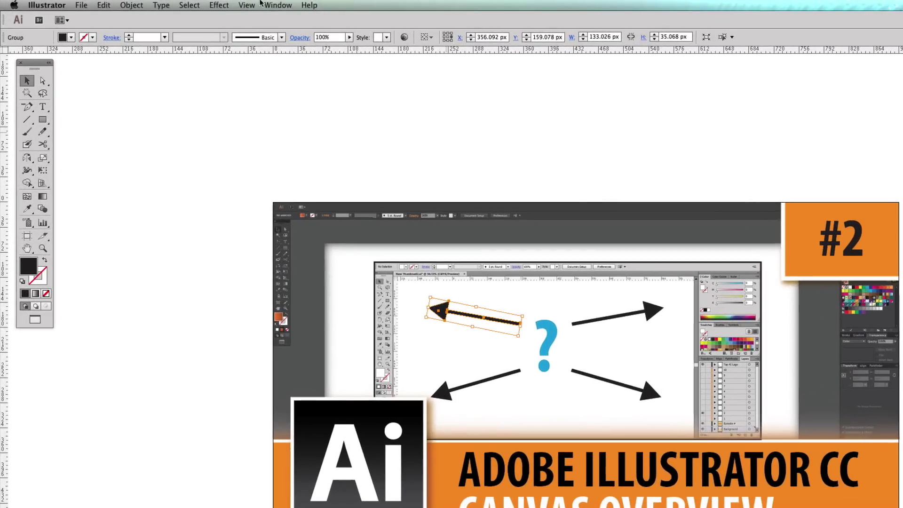
Show the Brushes panel's brush list, briefly view Swatches, and reopen the Window menu.
left_click(282, 4)
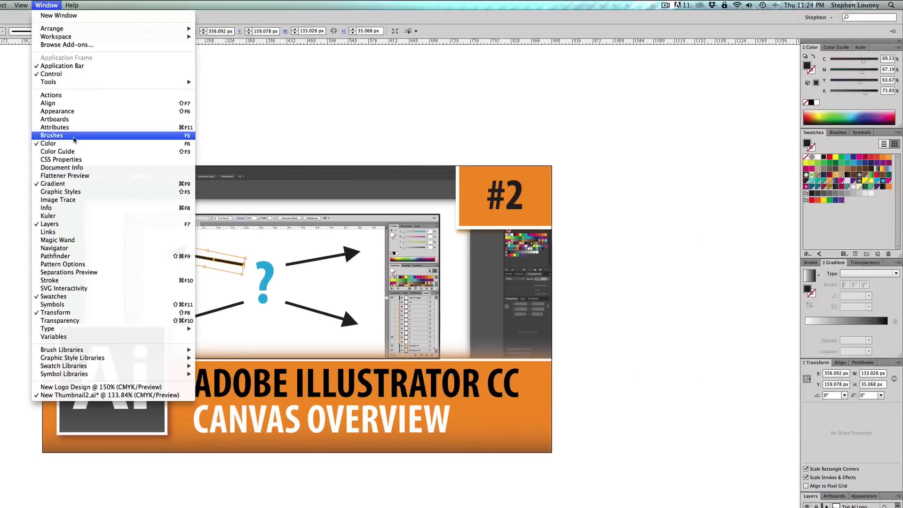
left_click(74, 136)
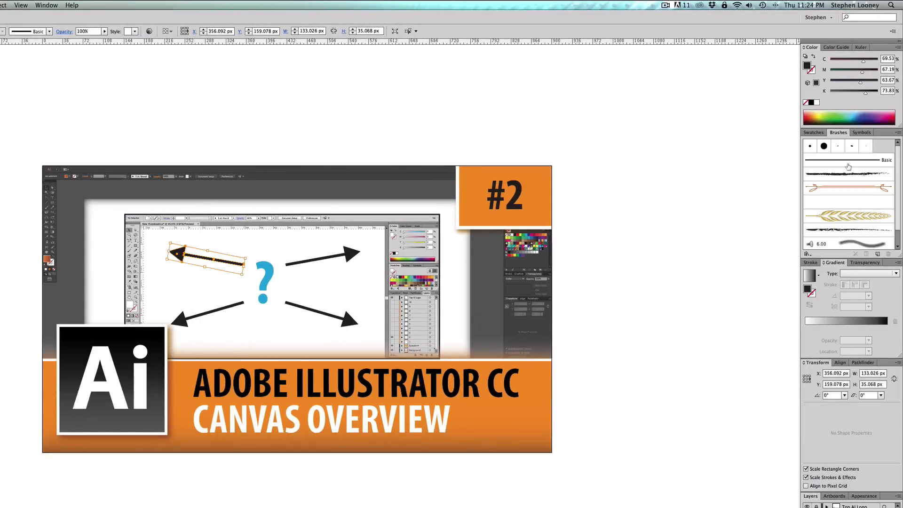
left_click(814, 133)
left_click(35, 4)
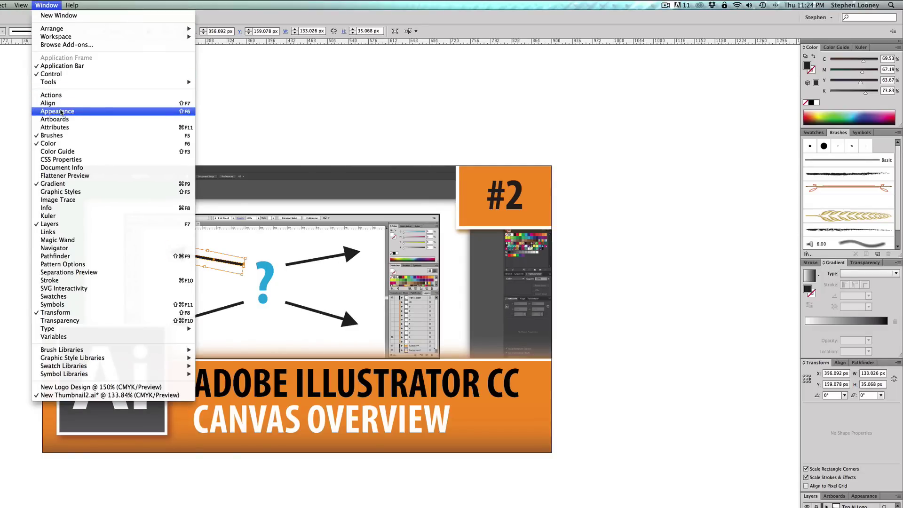
Dock the Actions/Links group with Swatches, Brushes and Symbols, then pull out and close Actions.
left_click(65, 96)
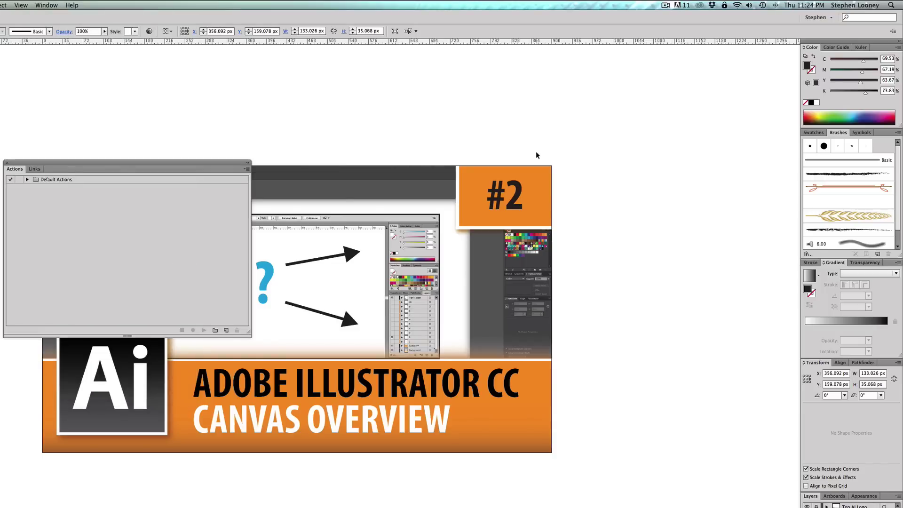
left_click_drag(63, 161, 190, 159)
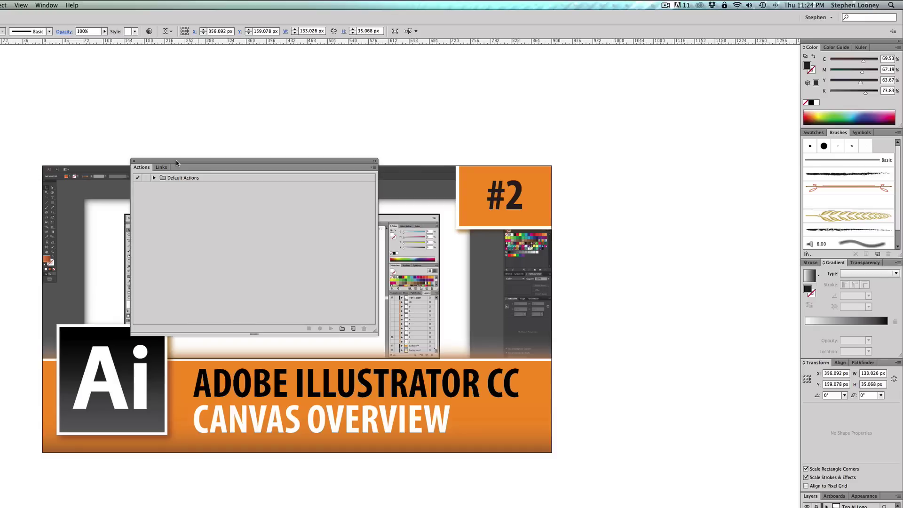
mouse_move(176, 160)
left_mouse_down()
mouse_move(809, 148)
mouse_move(885, 136)
left_mouse_up()
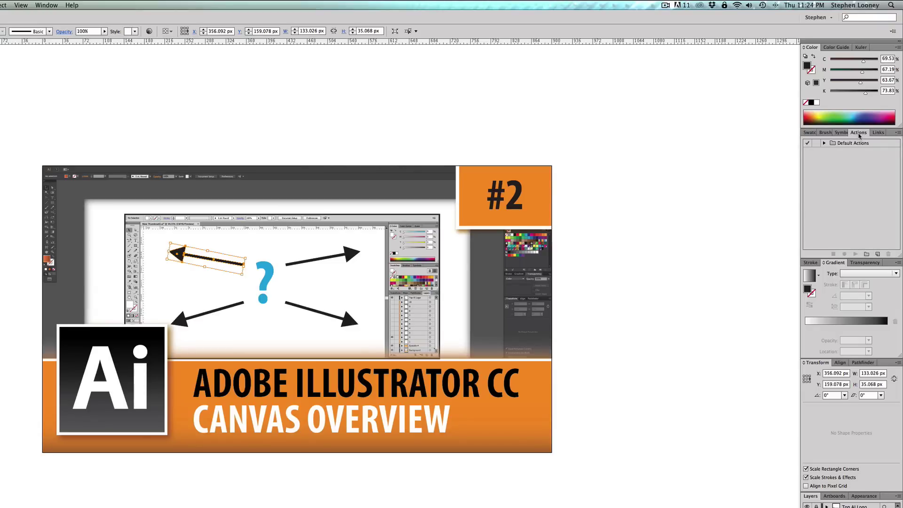
left_click_drag(859, 136, 501, 124)
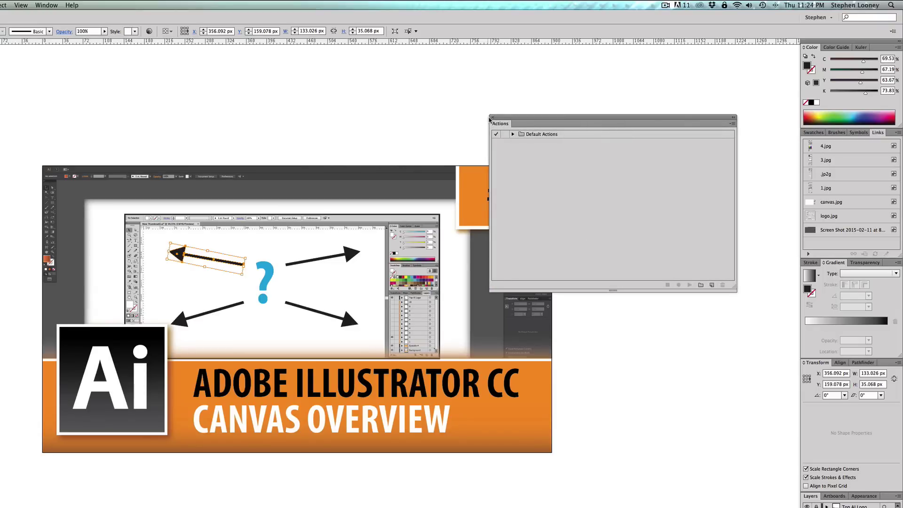
left_click(491, 117)
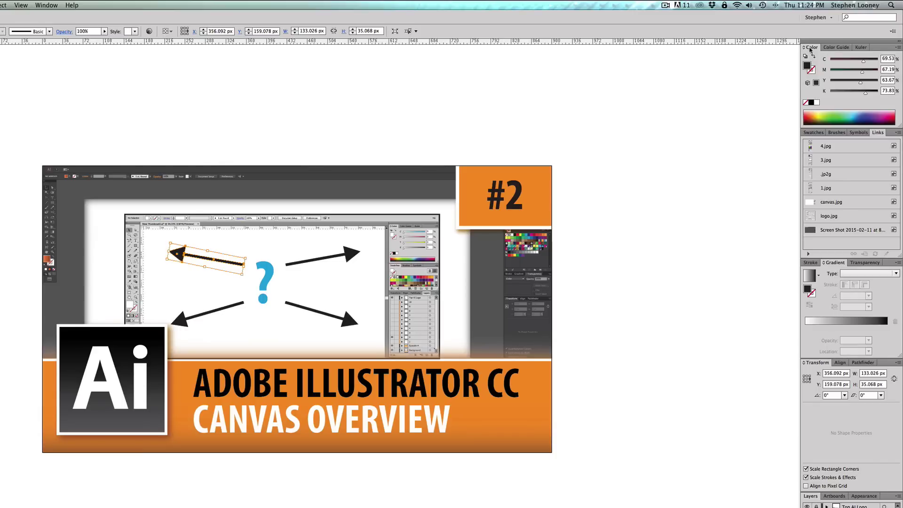
Move the Color panel into the Transform/Align/Pathfinder group and widen the dock slightly.
left_click_drag(815, 42, 851, 304)
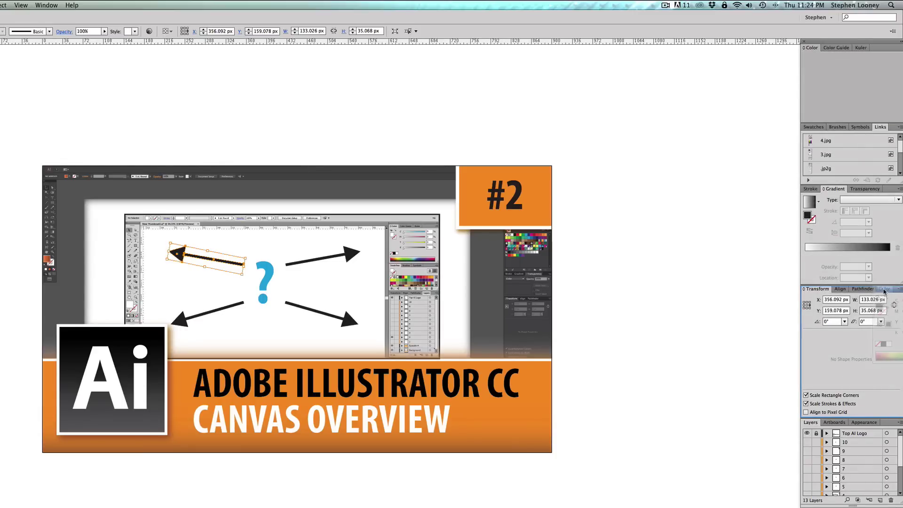
left_click_drag(851, 303, 851, 301)
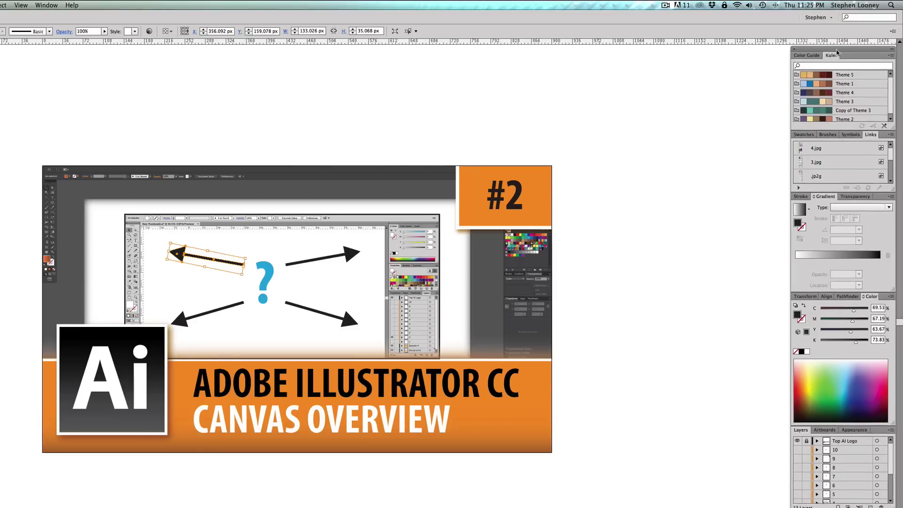
left_click_drag(836, 52, 831, 53)
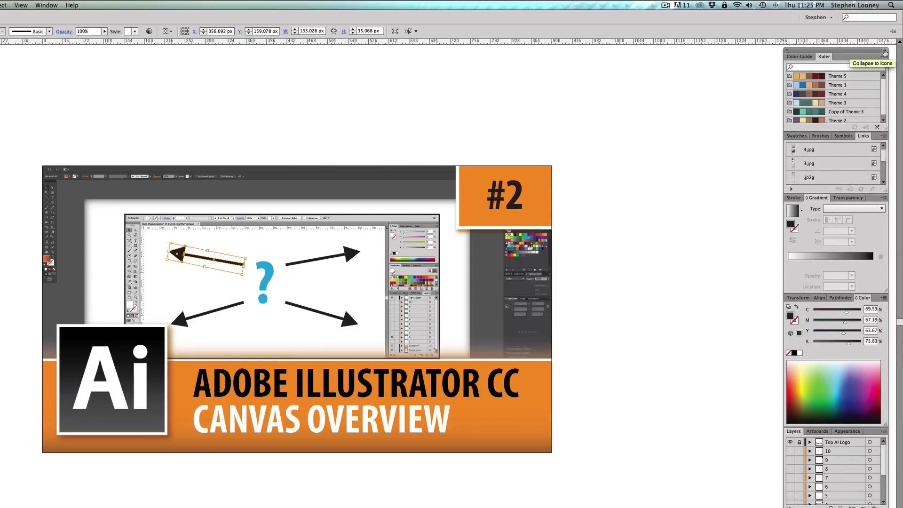
Collapse the dock to icons, preview panels and Swatches from the icons, expand, then collapse again.
left_click(885, 51)
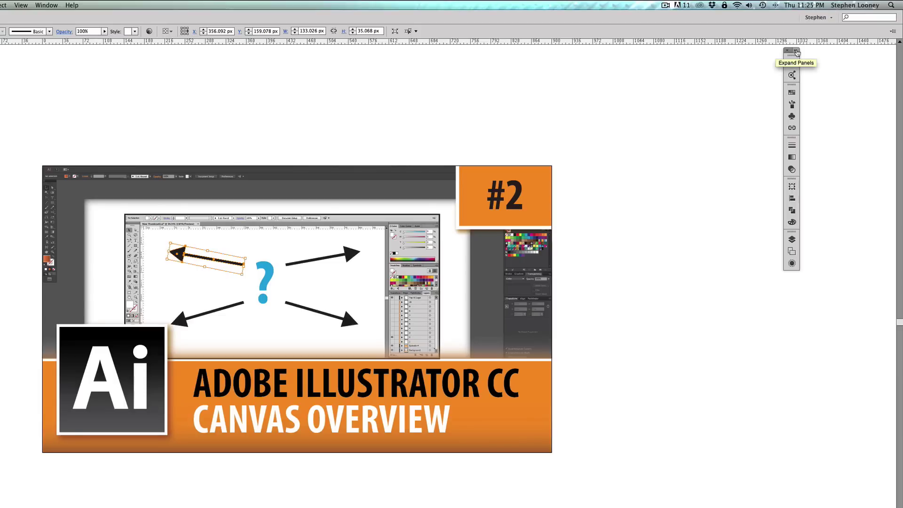
left_click(792, 63)
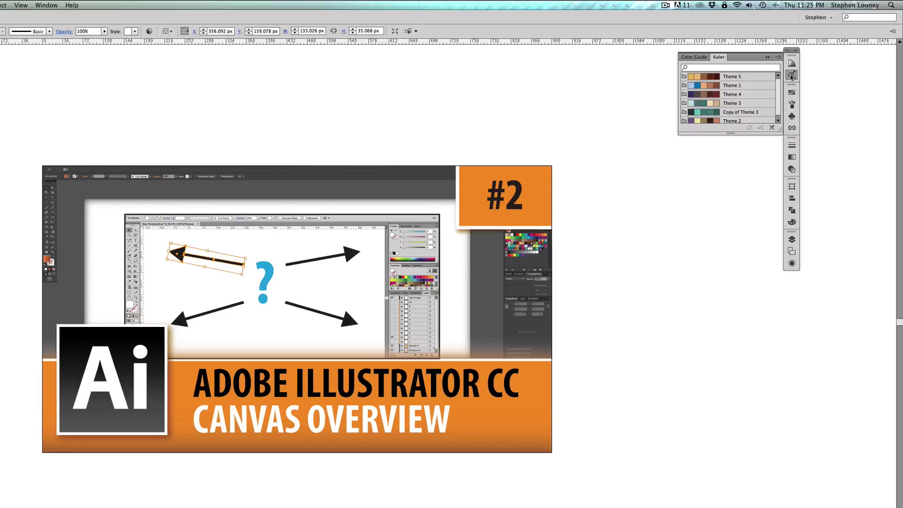
left_click(792, 92)
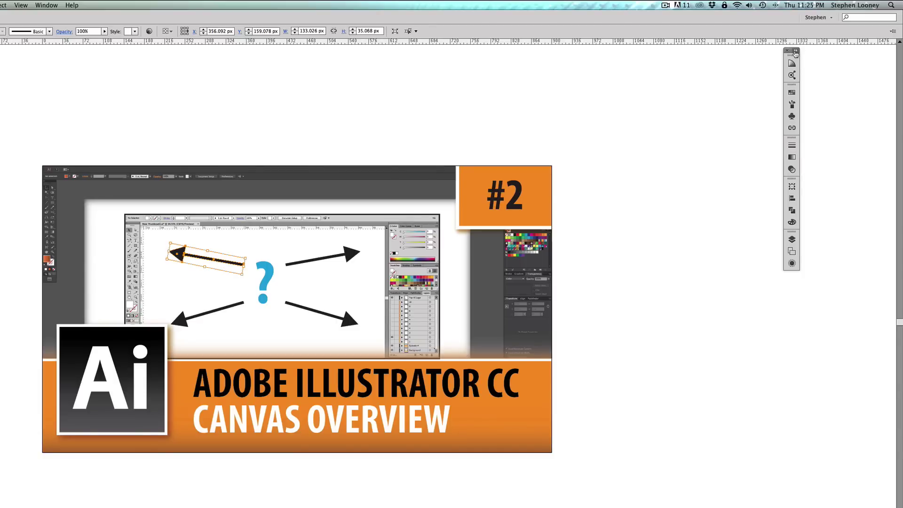
left_click(795, 50)
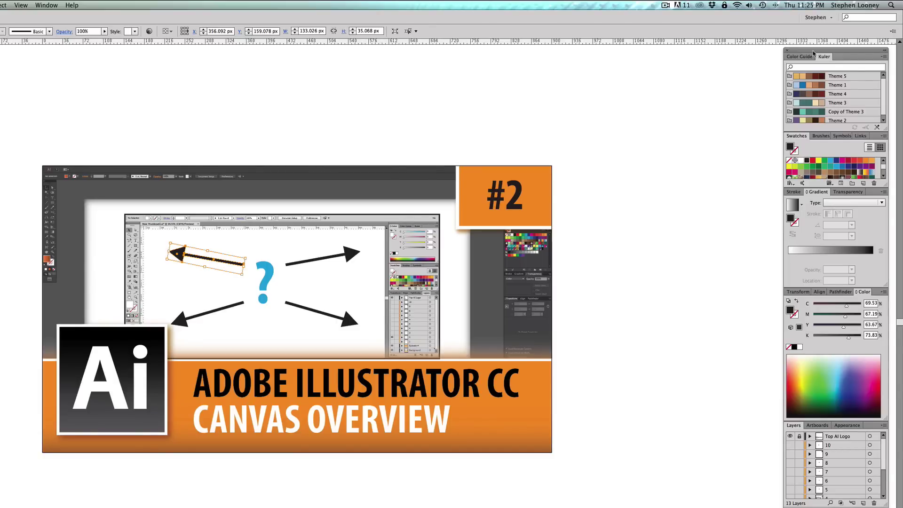
left_click(886, 51)
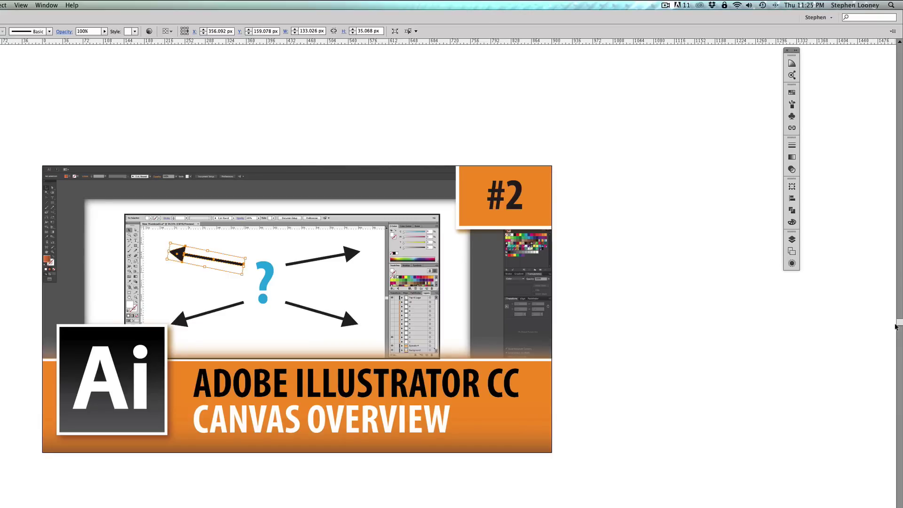
left_click_drag(901, 335, 900, 322)
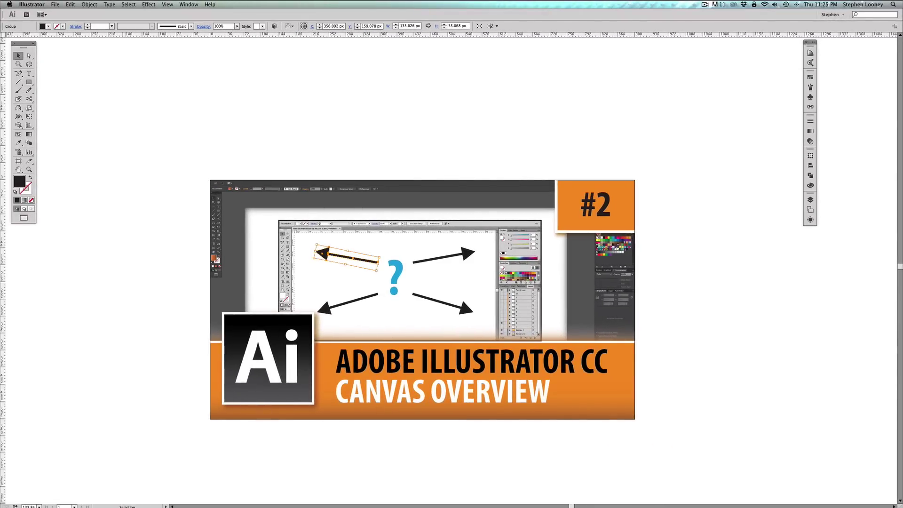
left_click(261, 379)
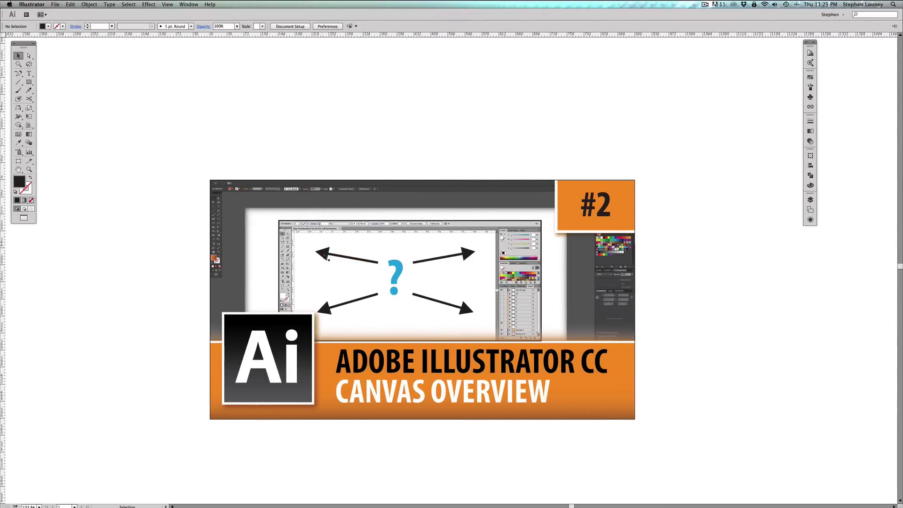
left_click(403, 271)
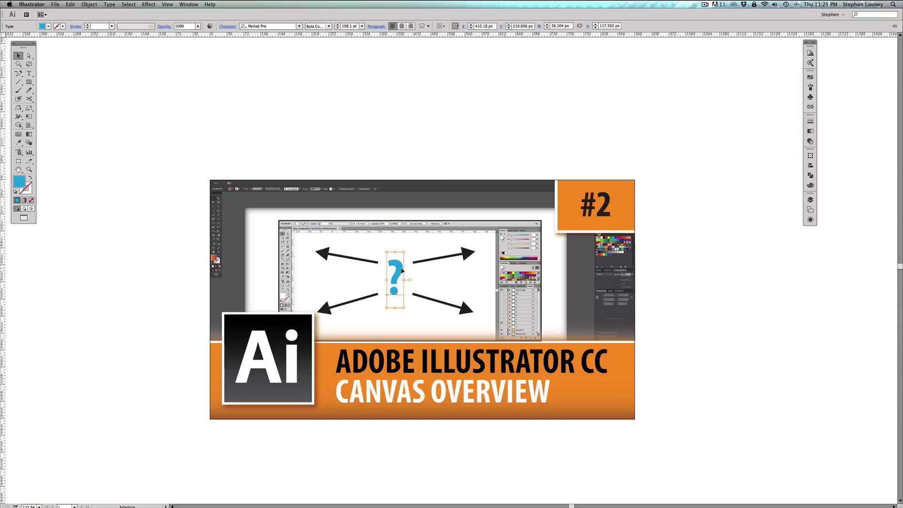
left_click(166, 506)
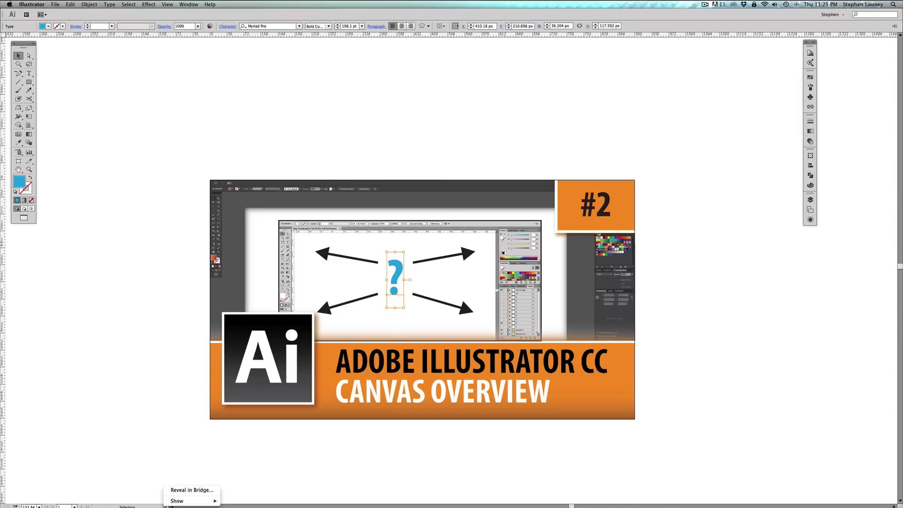
key("Escape")
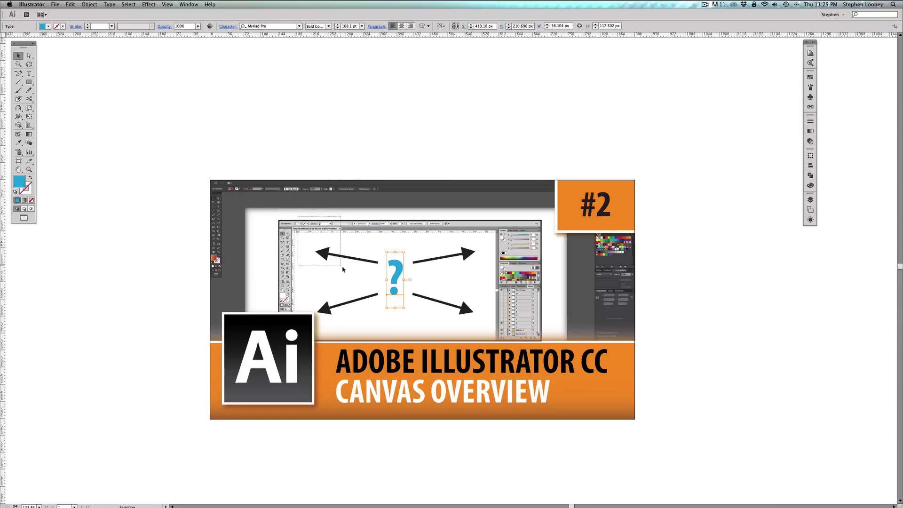
left_click(344, 257)
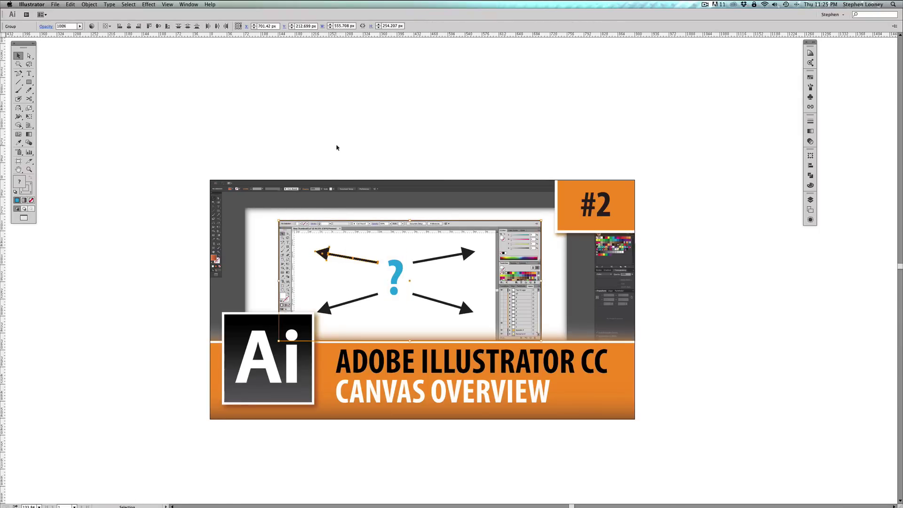
left_click(337, 147)
key("a")
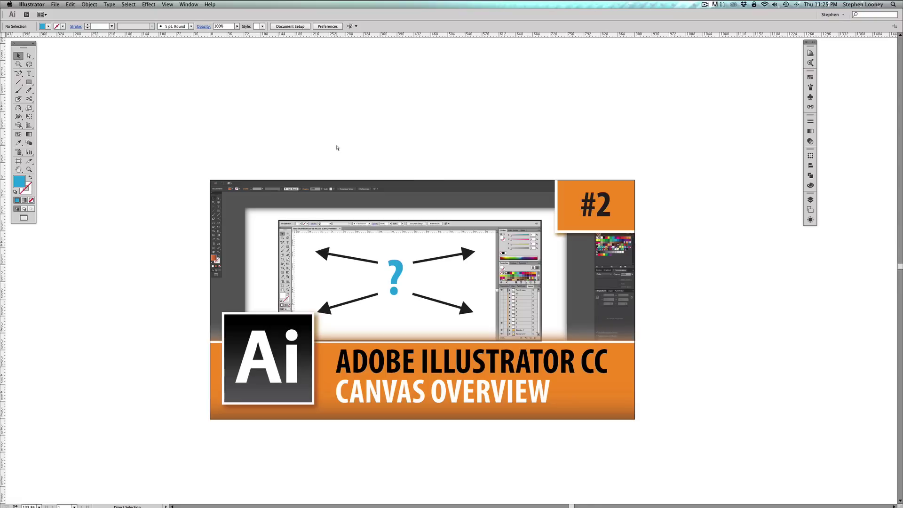
key("v")
key("a")
left_click(29, 134)
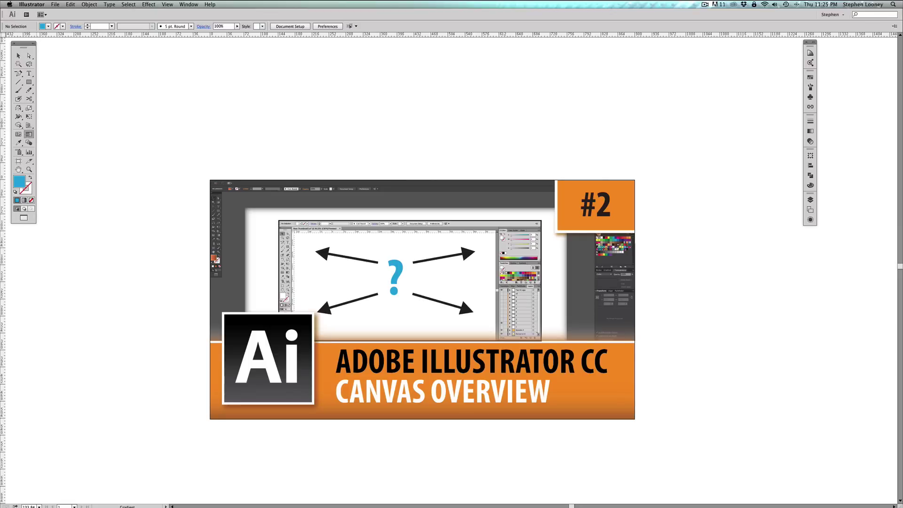
left_click(18, 55)
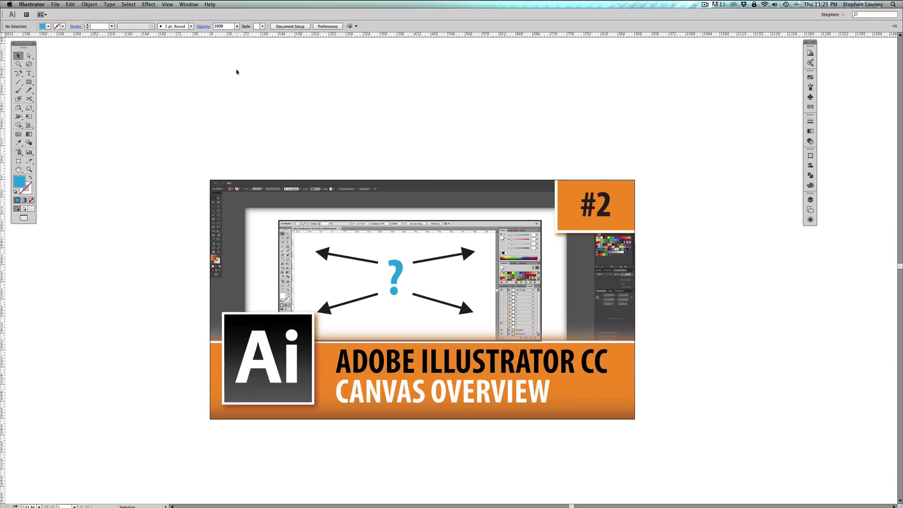